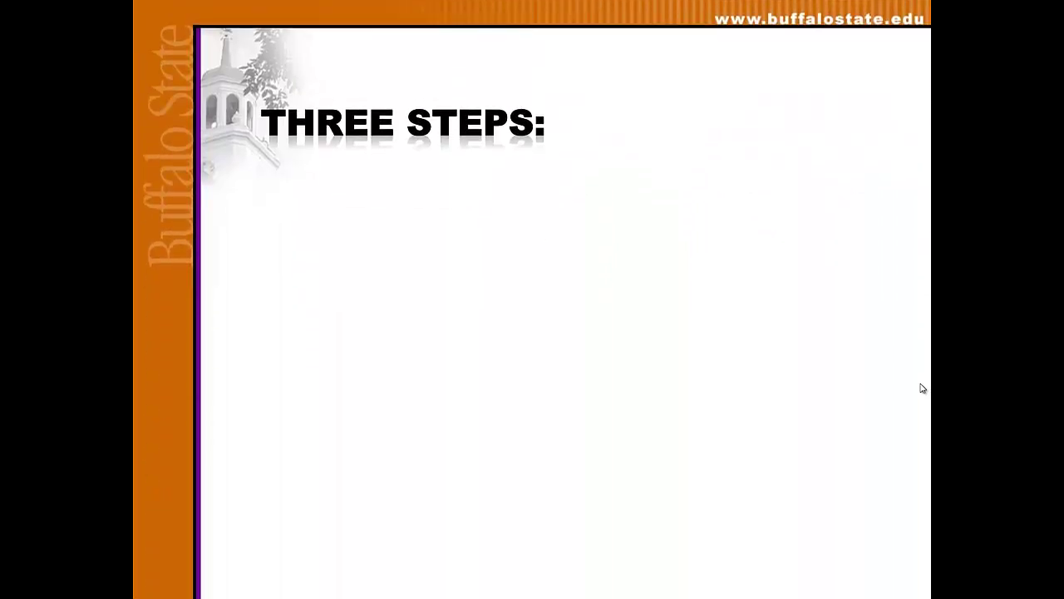
# - Reveal the Login to Banner, Retrieve default password and Create new password boxes one at a time
pyautogui.click(922, 388)
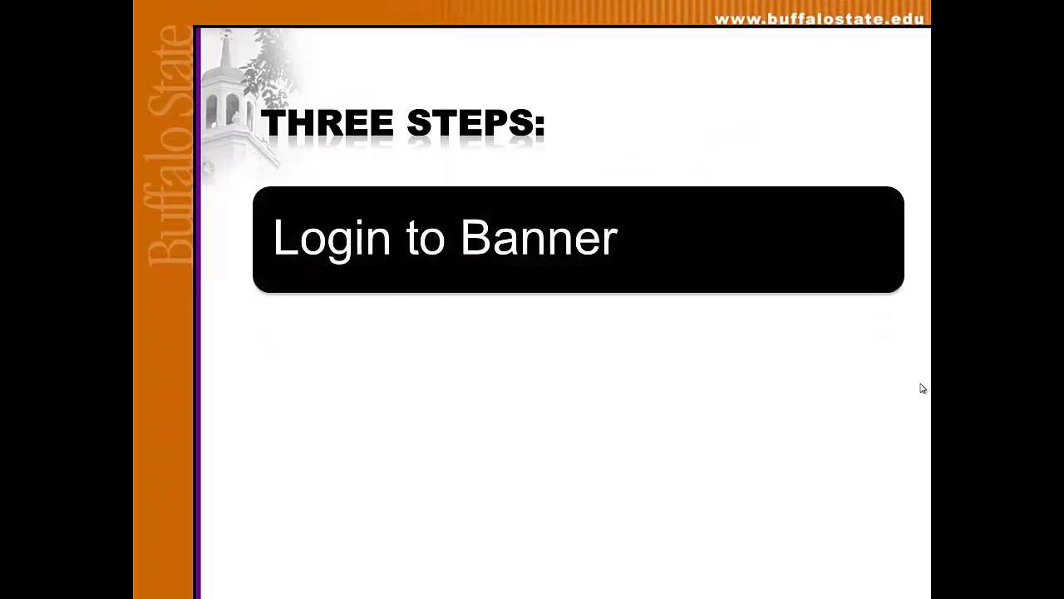
pyautogui.click(922, 388)
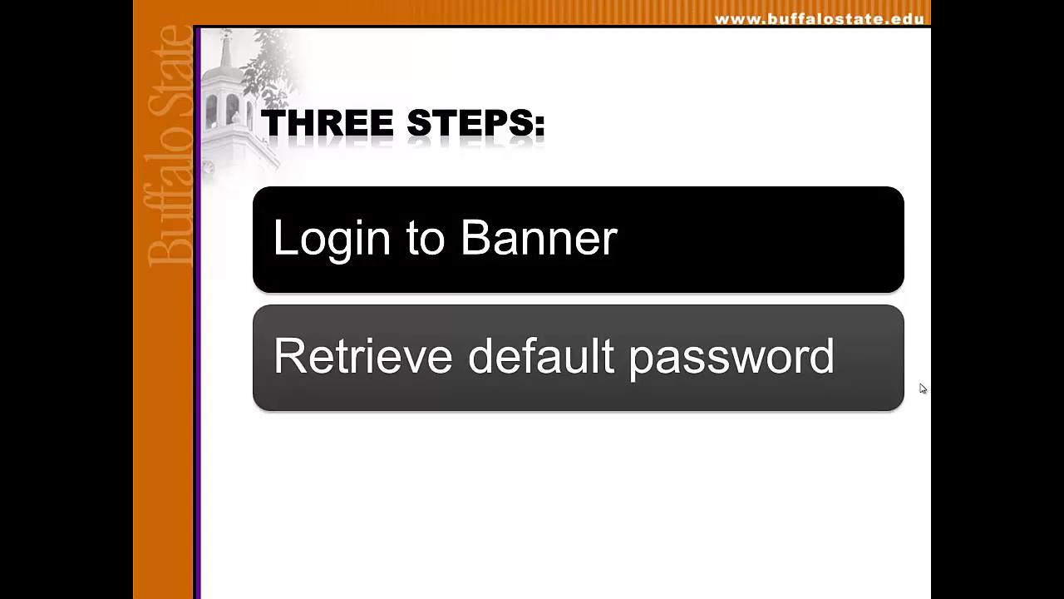
pyautogui.click(922, 389)
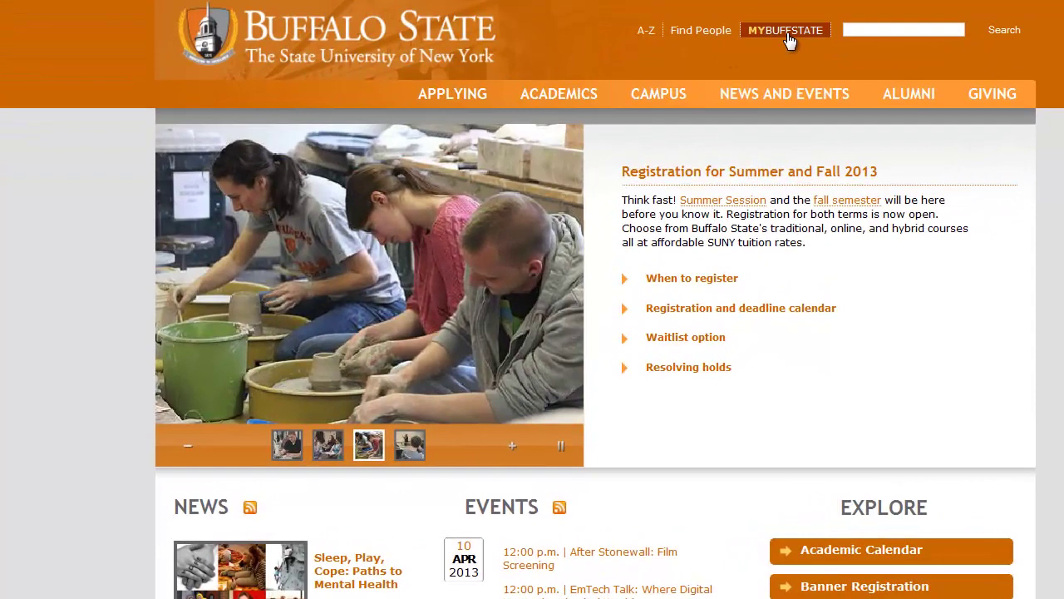
# - Go through MyBuffState and the Students page to the Banner entry page via the Toolbox
pyautogui.click(788, 33)
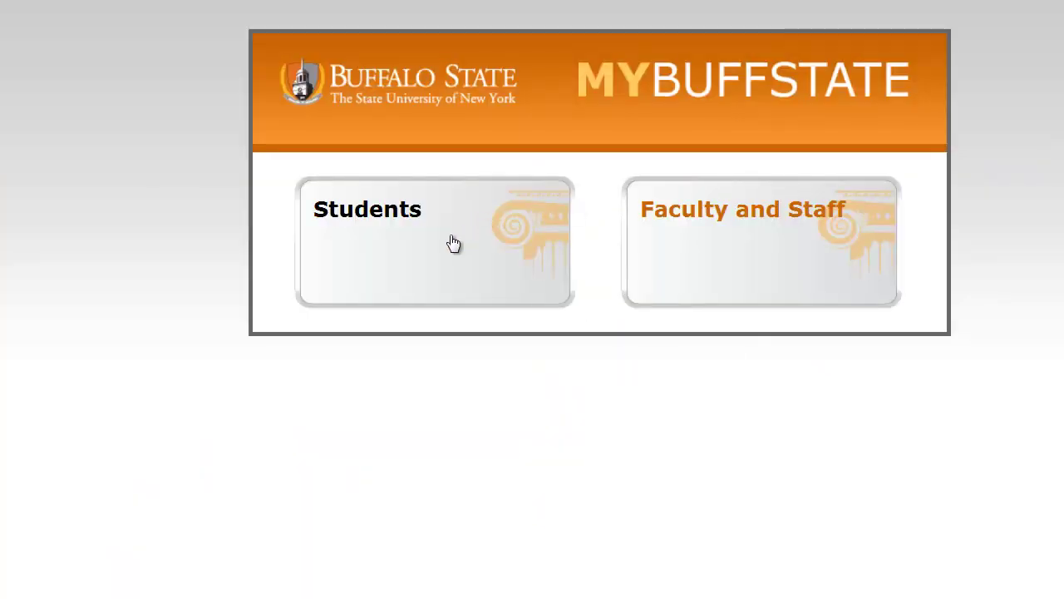
pyautogui.click(399, 215)
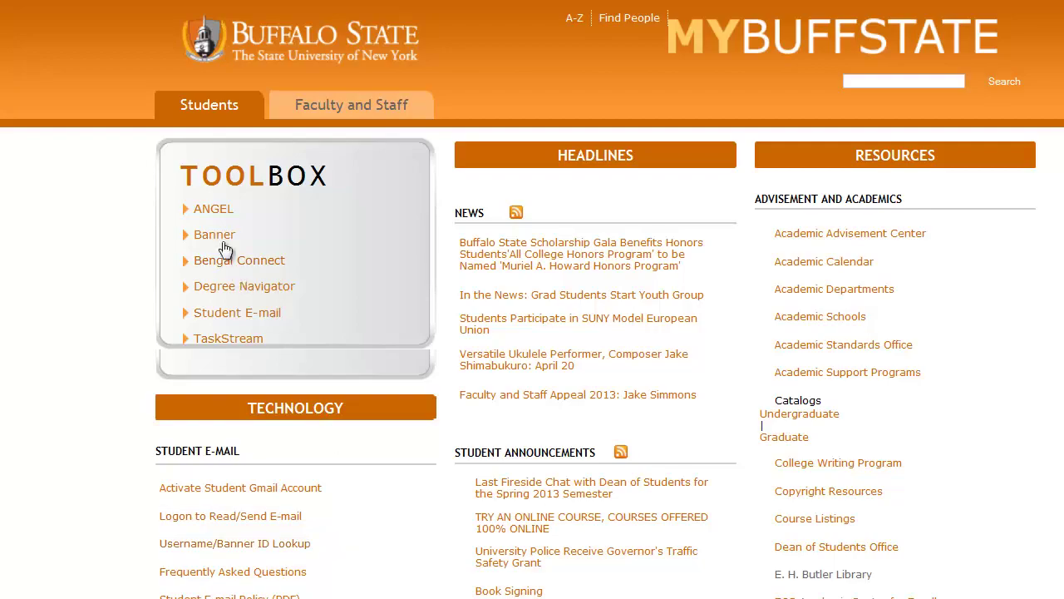
pyautogui.click(219, 242)
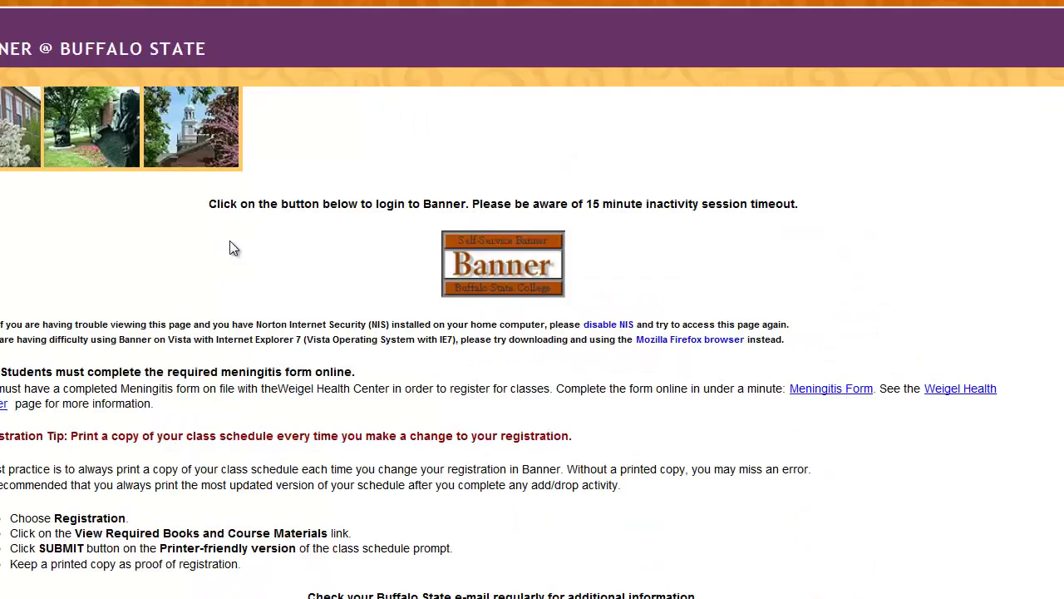
# - Sign in to Banner Self-Service with the student's User ID and PIN
pyautogui.click(499, 266)
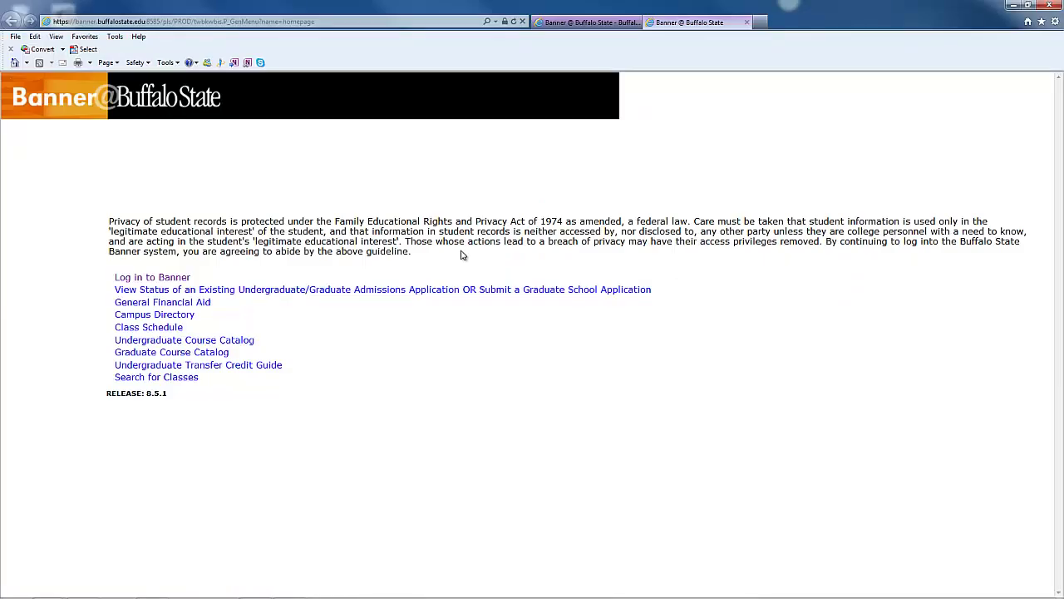
pyautogui.click(173, 279)
pyautogui.click(250, 296)
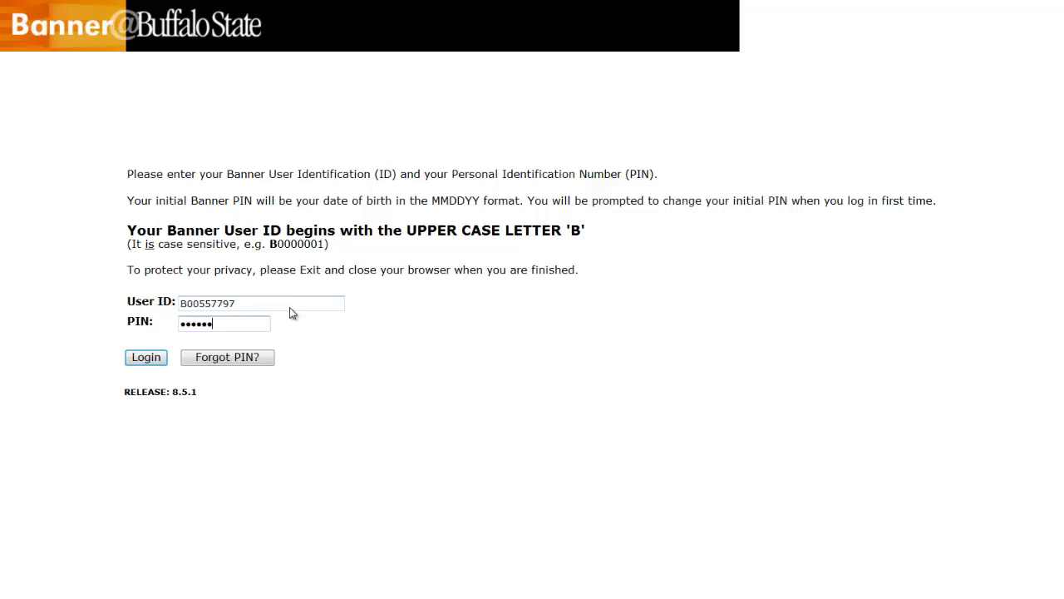
pyautogui.click(147, 359)
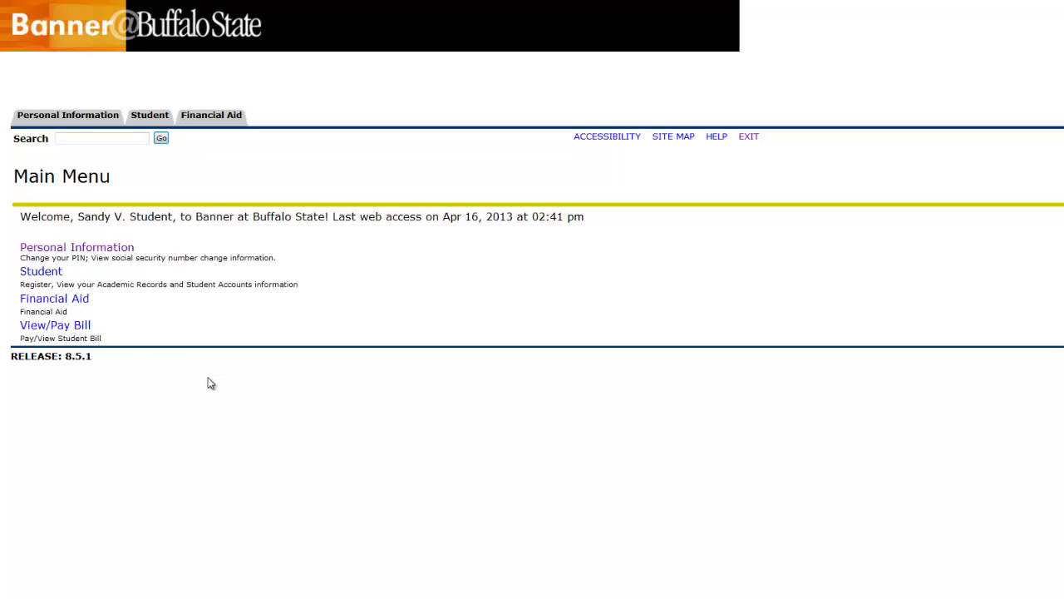
# - Under Personal Information, open View/Reset Student Gmail Password to see the default password
pyautogui.click(100, 251)
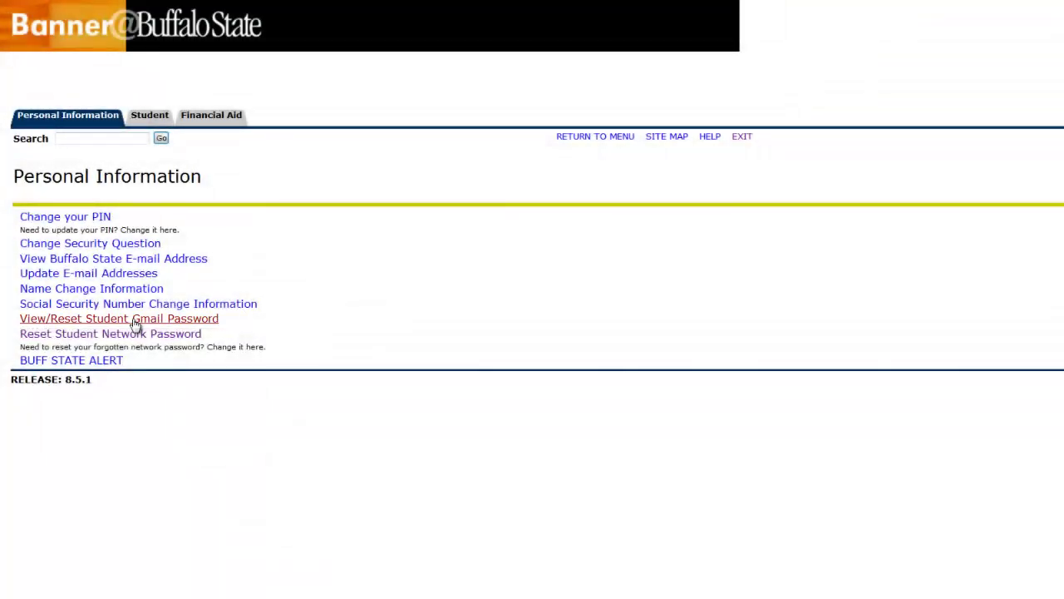
pyautogui.click(135, 322)
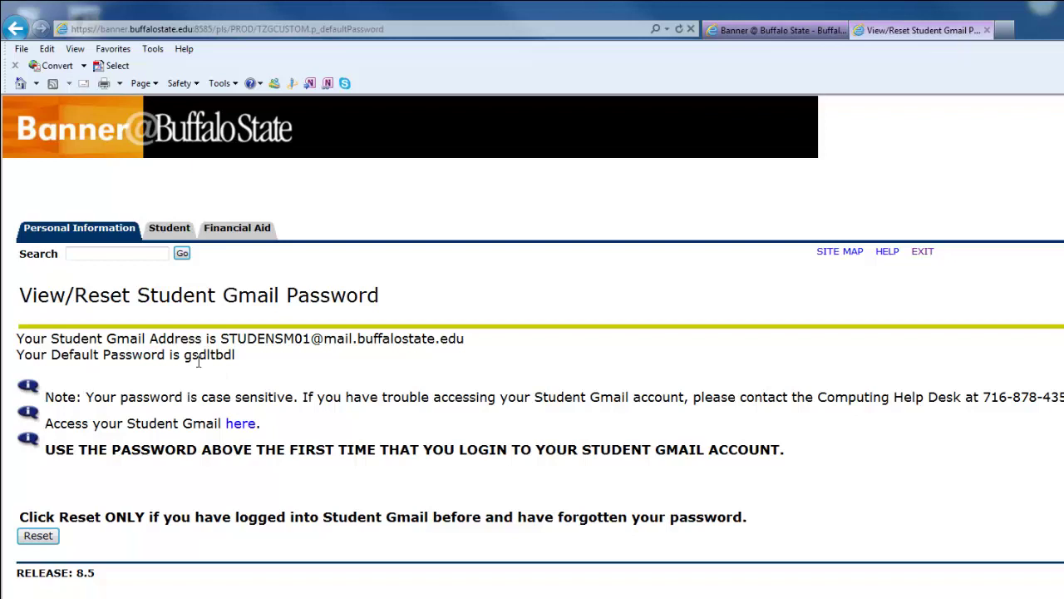
# - Copy the default password and open the Student Gmail Homepage through the 'here' link
pyautogui.doubleClick(220, 356)
pyautogui.rightClick(220, 359)
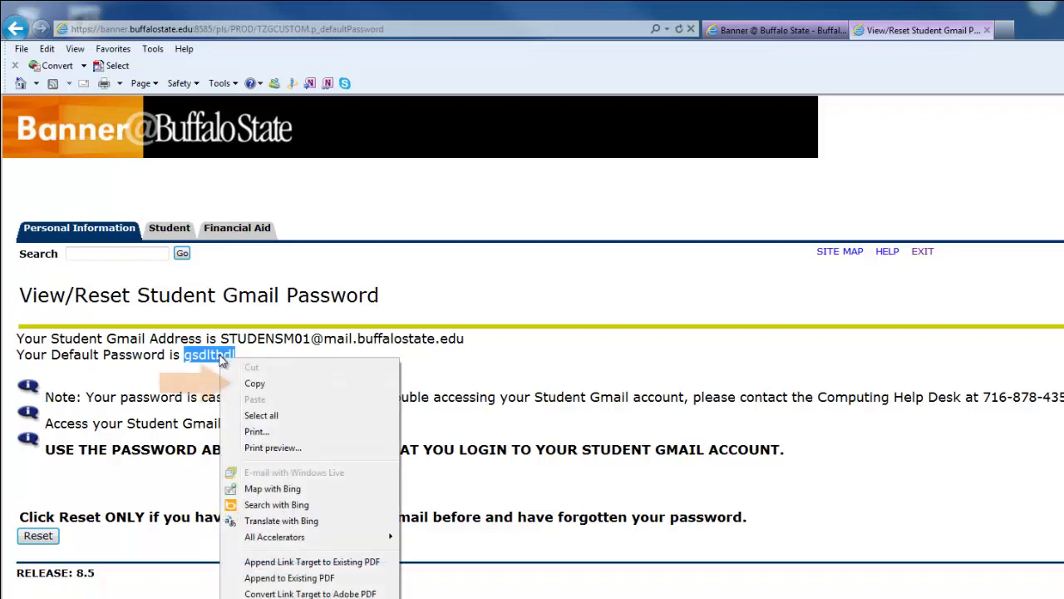
pyautogui.click(254, 384)
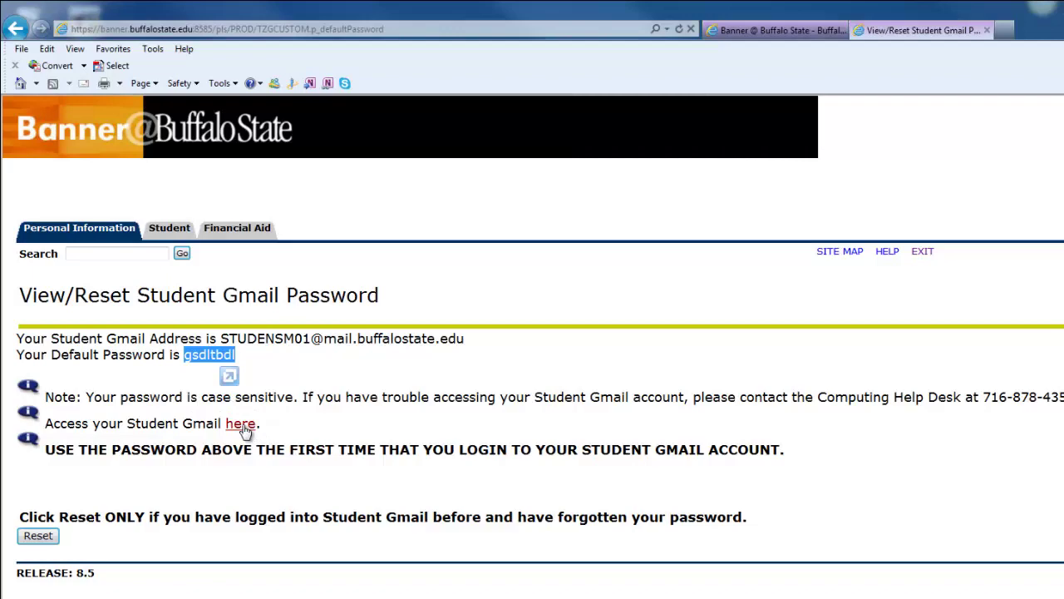
pyautogui.click(244, 426)
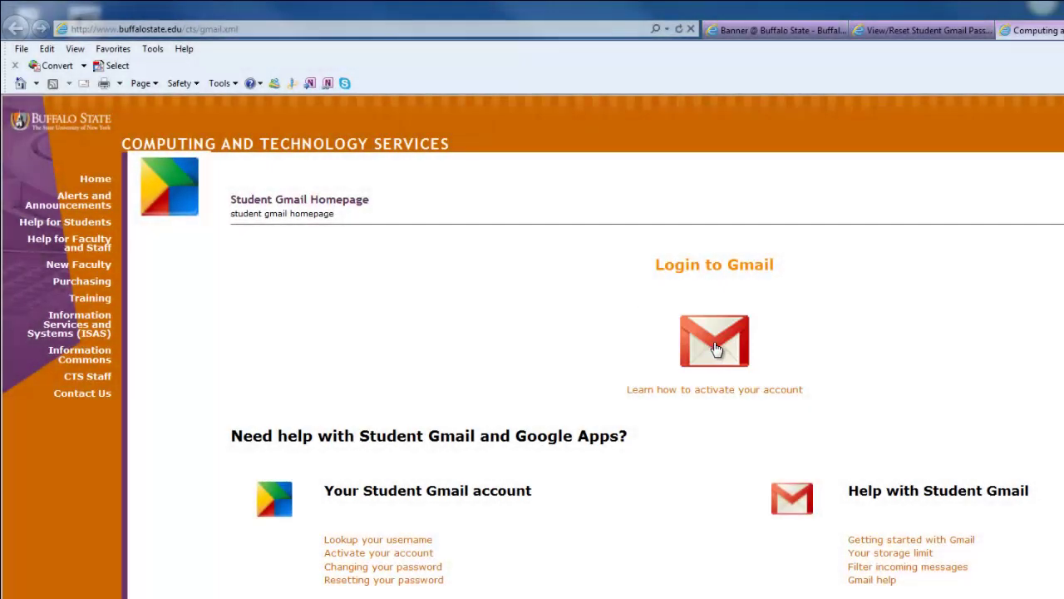
# - Sign in to Student Gmail with the student's username and the pasted default password, trimming the extra character
pyautogui.click(716, 349)
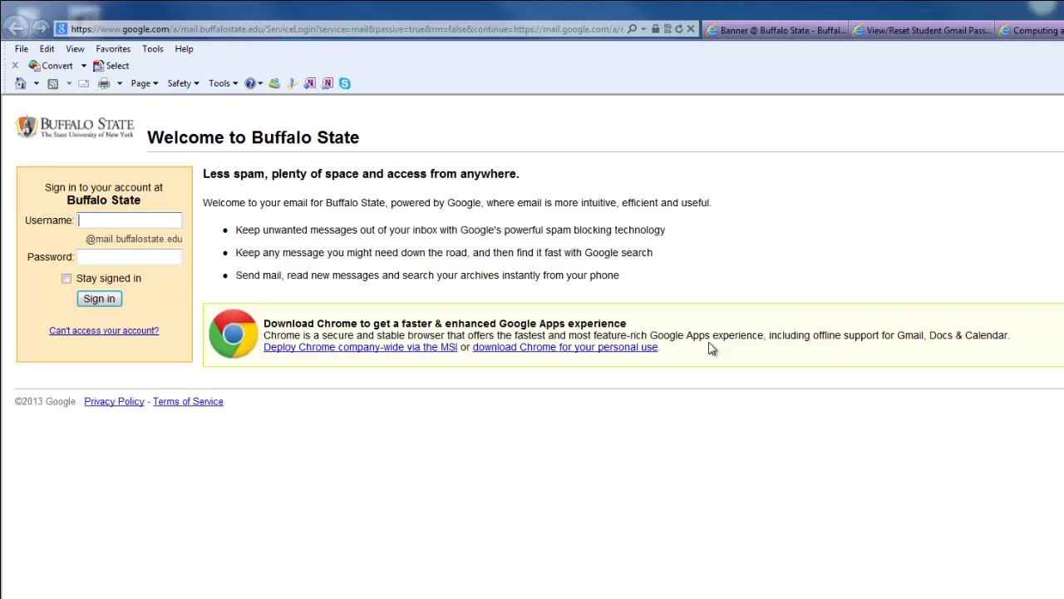
pyautogui.write('studensm01')
pyautogui.click(107, 259)
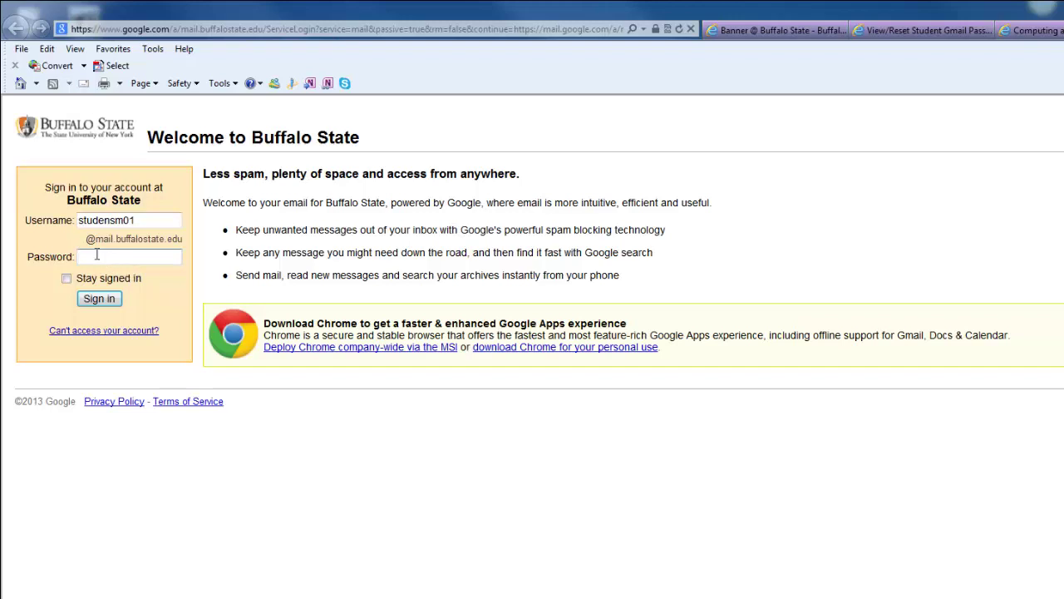
pyautogui.rightClick(96, 256)
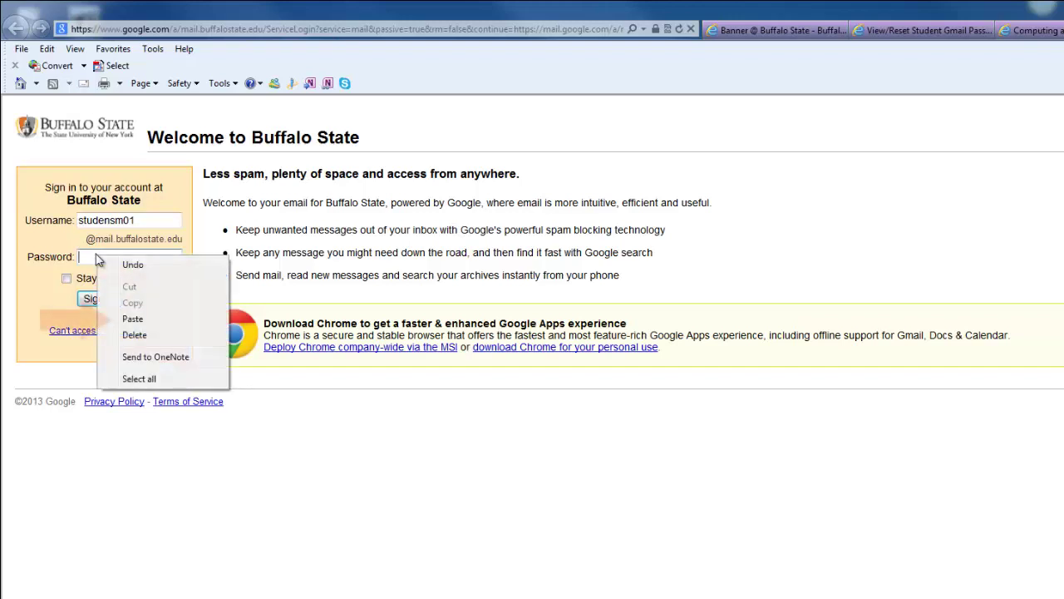
pyautogui.click(133, 319)
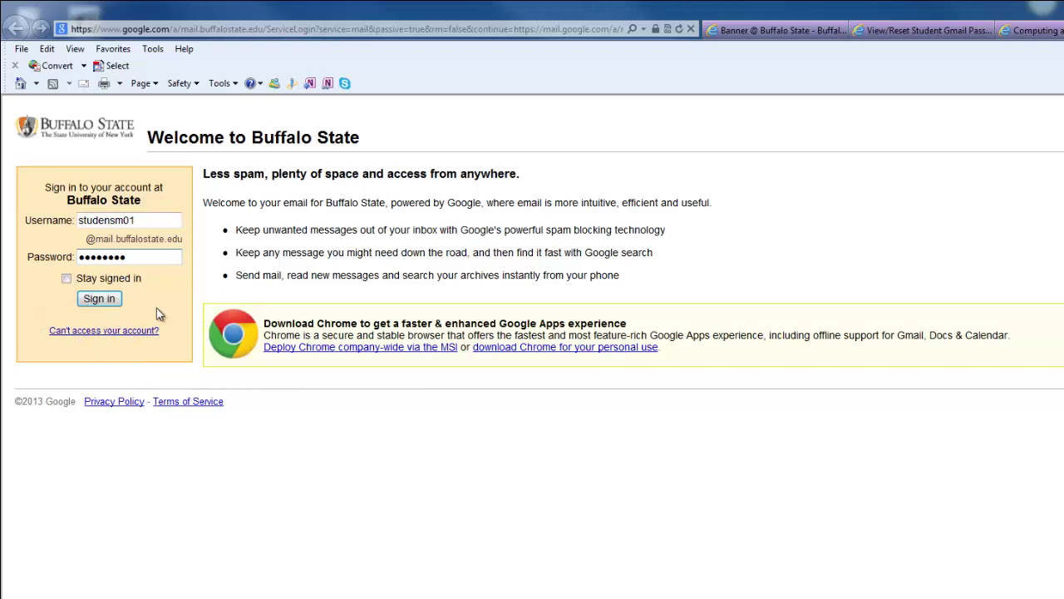
pyautogui.press('BackSpace')
pyautogui.click(108, 303)
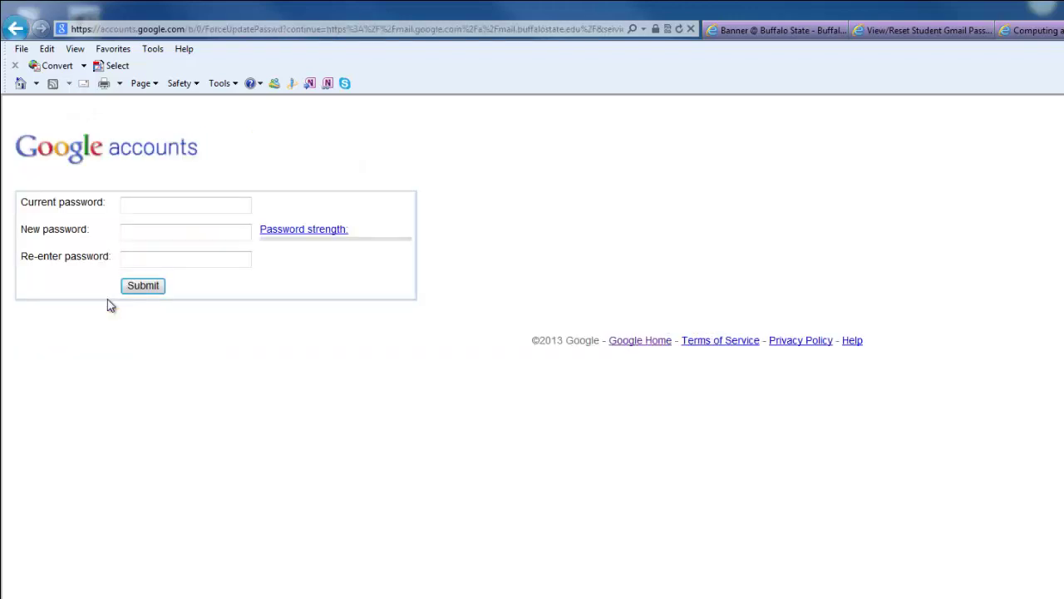
# - Paste the default password as current, enter a strong new password twice, and submit
pyautogui.rightClick(131, 206)
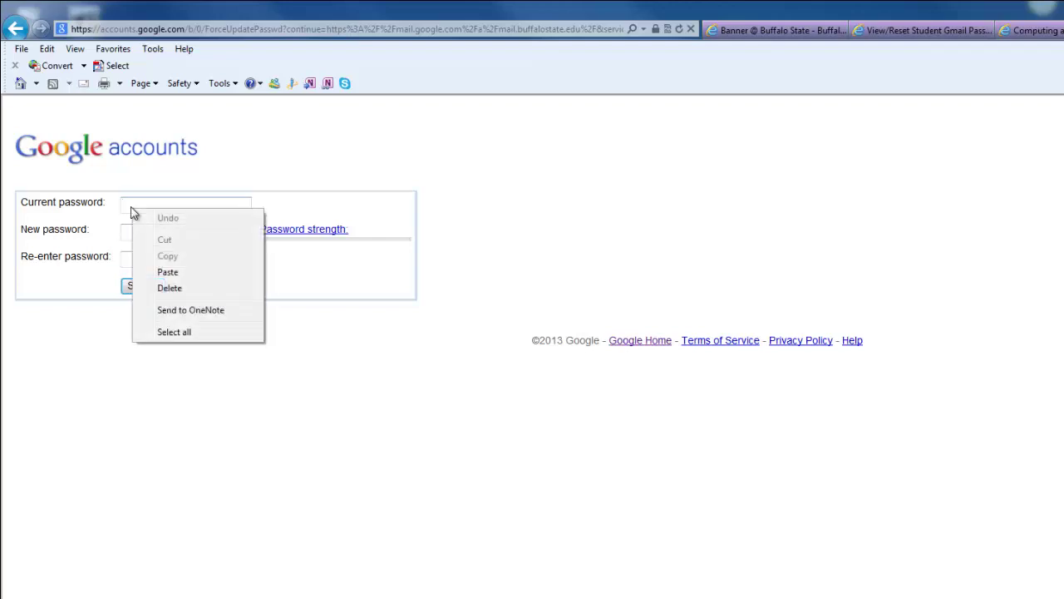
pyautogui.click(167, 273)
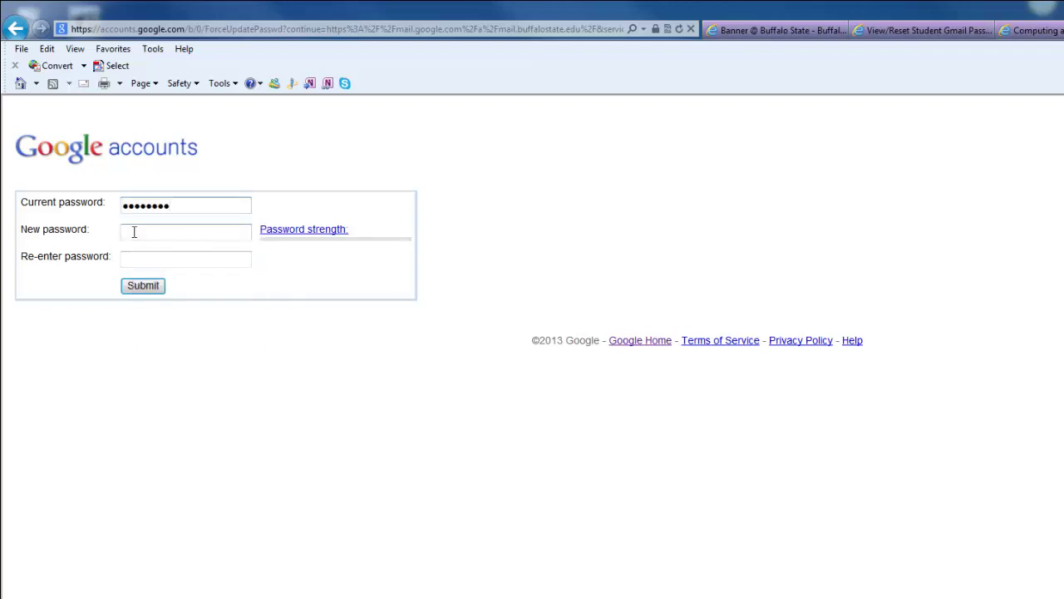
pyautogui.click(135, 231)
pyautogui.hotkey('ctrl', 'v')
pyautogui.click(133, 257)
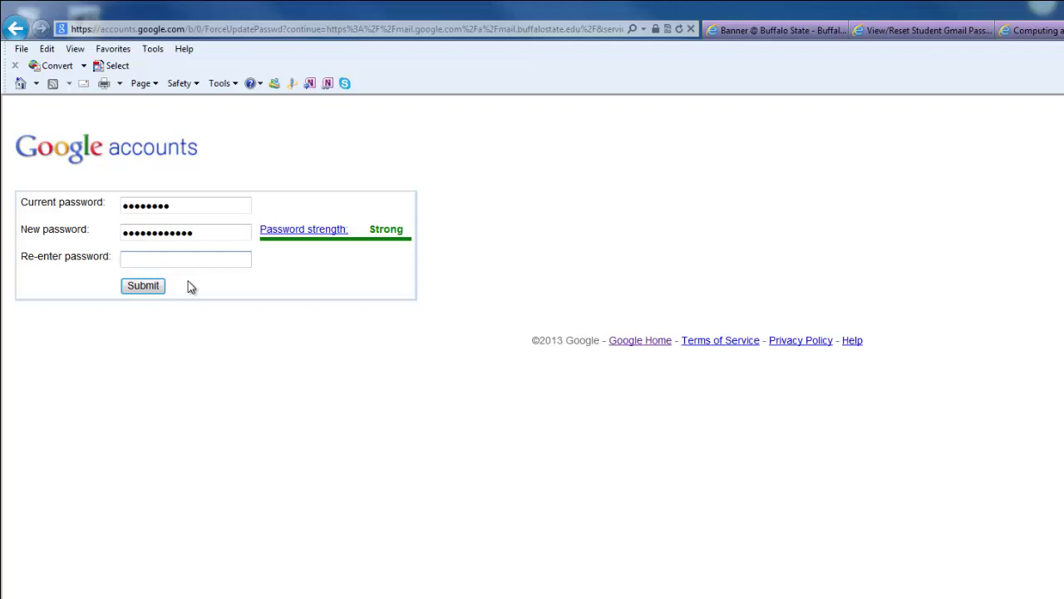
pyautogui.hotkey('ctrl', 'v')
pyautogui.click(147, 291)
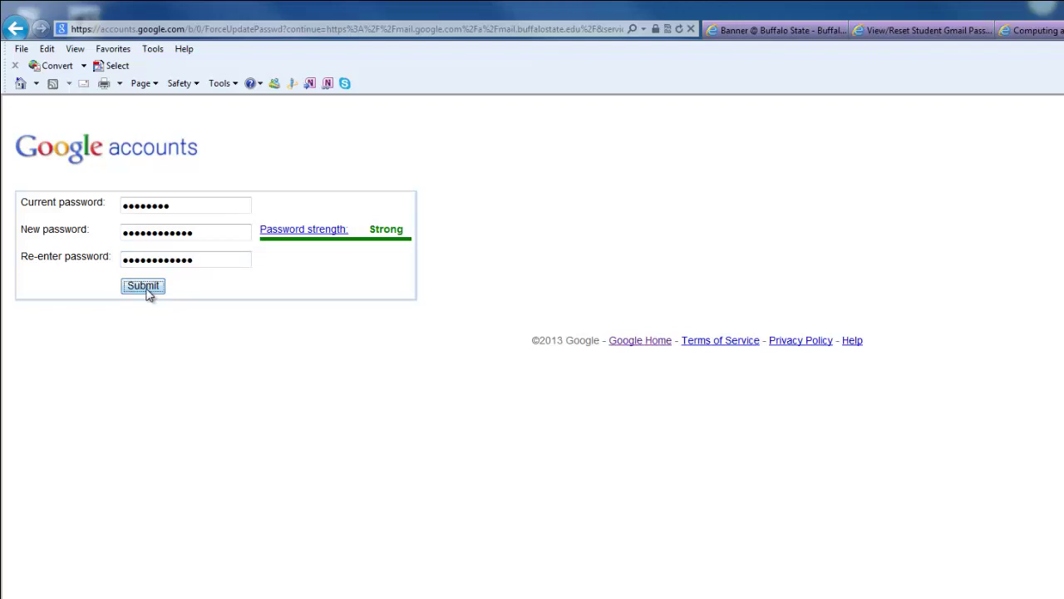